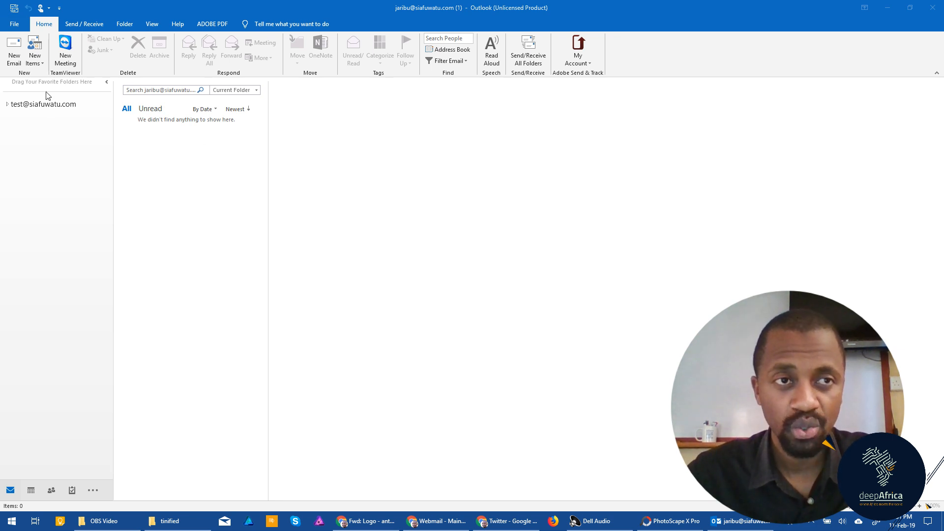
Step: Open File > Add Account, close the dialog once, then reopen it
{"action": "left_click", "coordinate": [15, 28]}
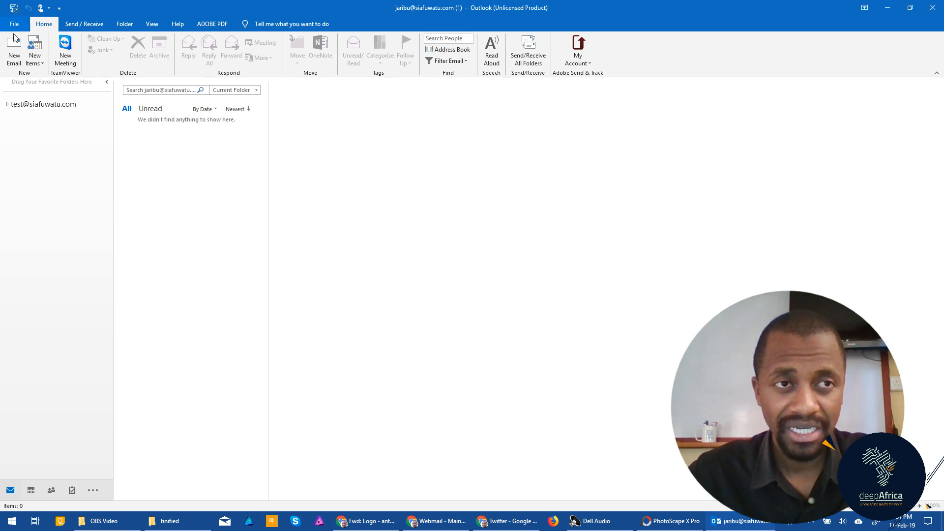
{"action": "left_click", "coordinate": [15, 28]}
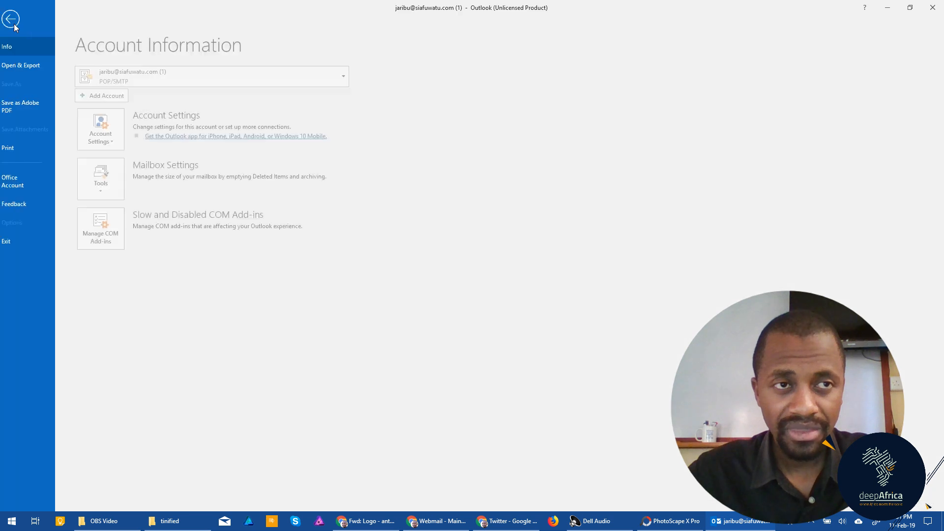
{"action": "left_click", "coordinate": [129, 83]}
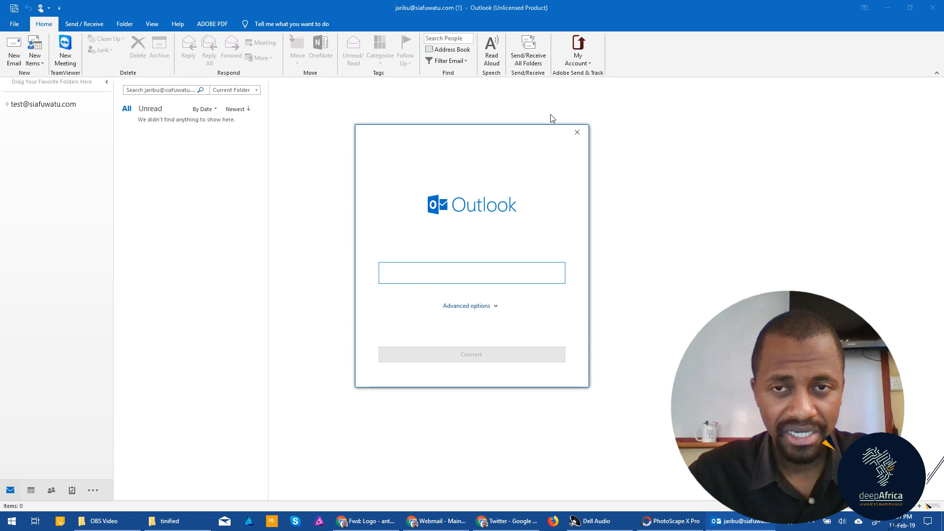
{"action": "left_click", "coordinate": [578, 132]}
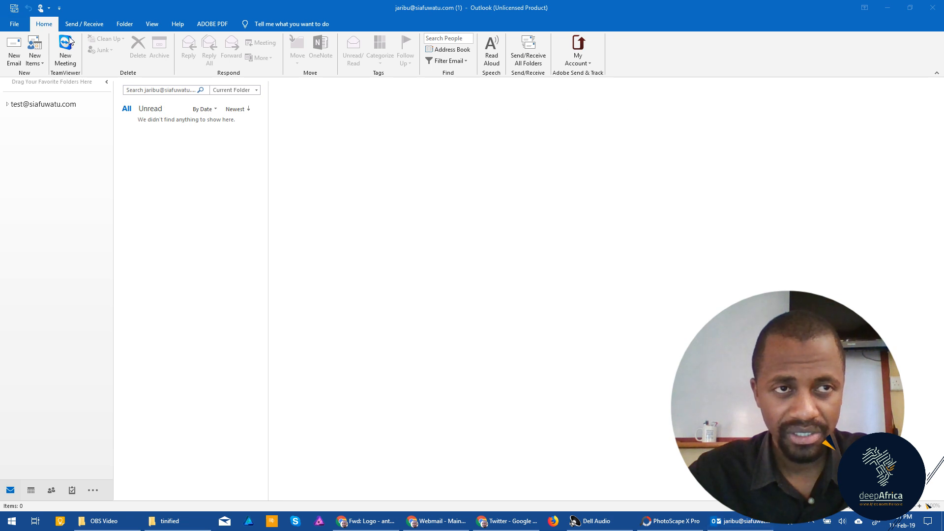
{"action": "left_click", "coordinate": [15, 27]}
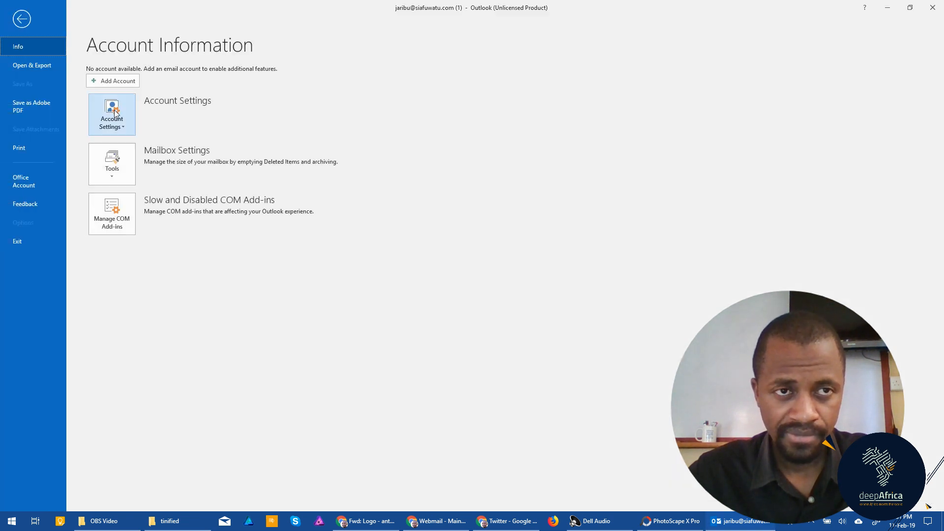
{"action": "left_click", "coordinate": [118, 83]}
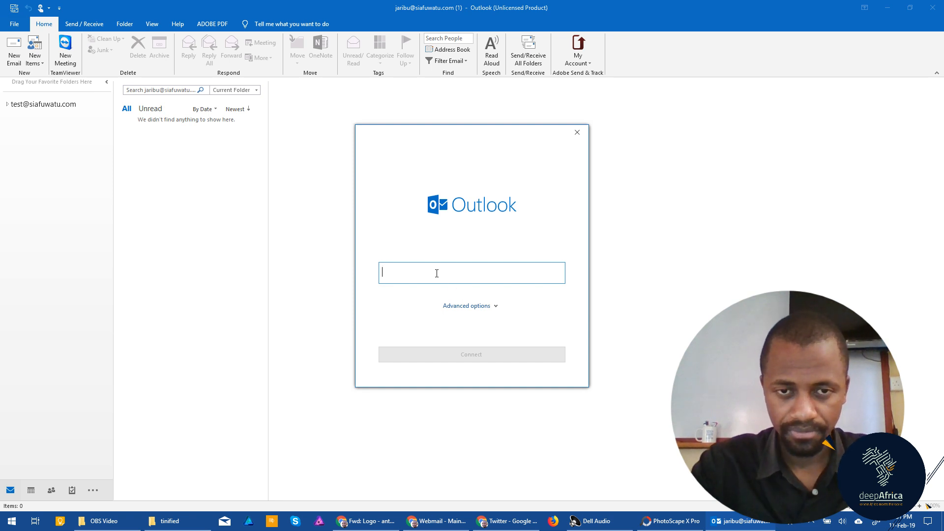
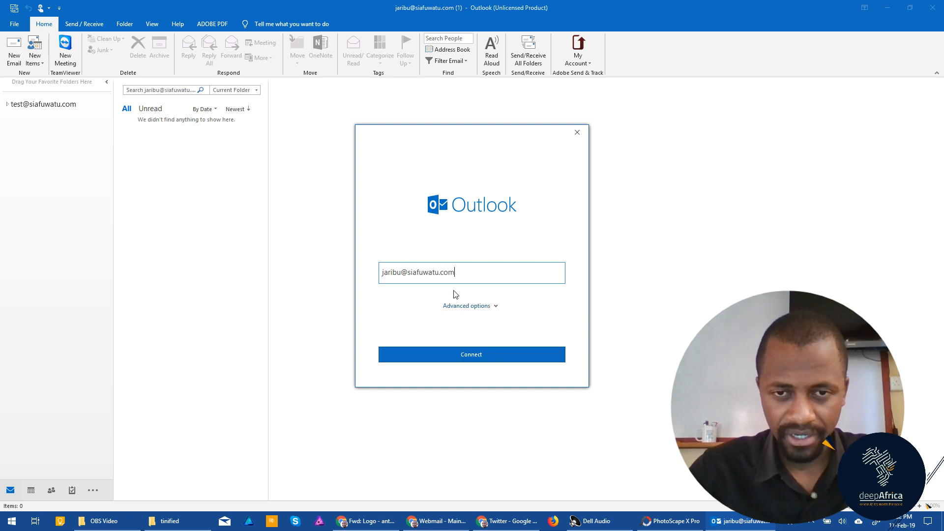
Step: Enter the new account's e-mail address, choose manual setup under Advanced options, and connect
{"action": "left_click", "coordinate": [466, 306]}
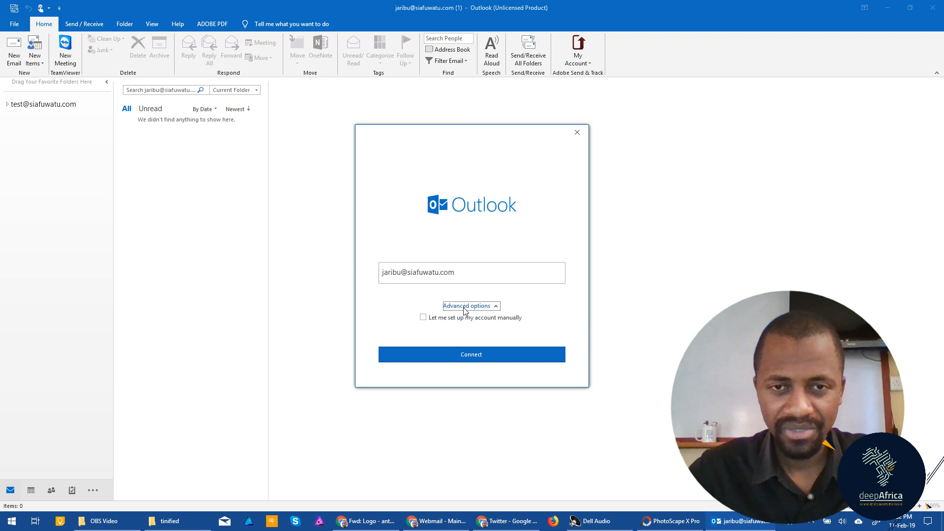
{"action": "left_click", "coordinate": [424, 318]}
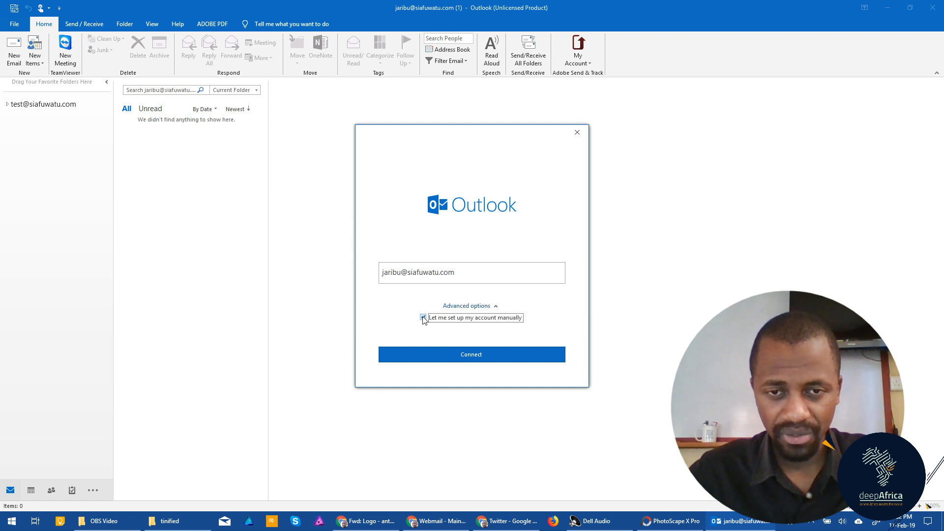
{"action": "left_click", "coordinate": [460, 355]}
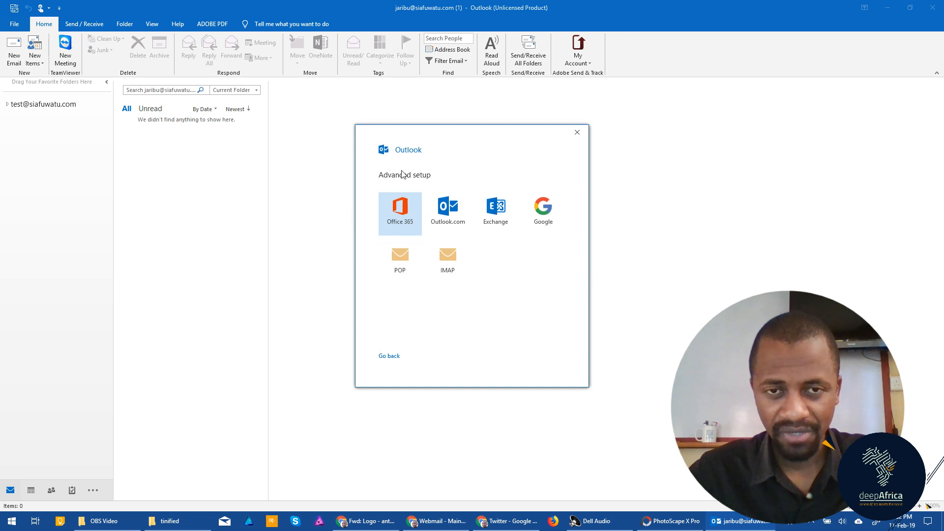
Step: Pick POP as the new account's type
{"action": "left_click", "coordinate": [407, 266]}
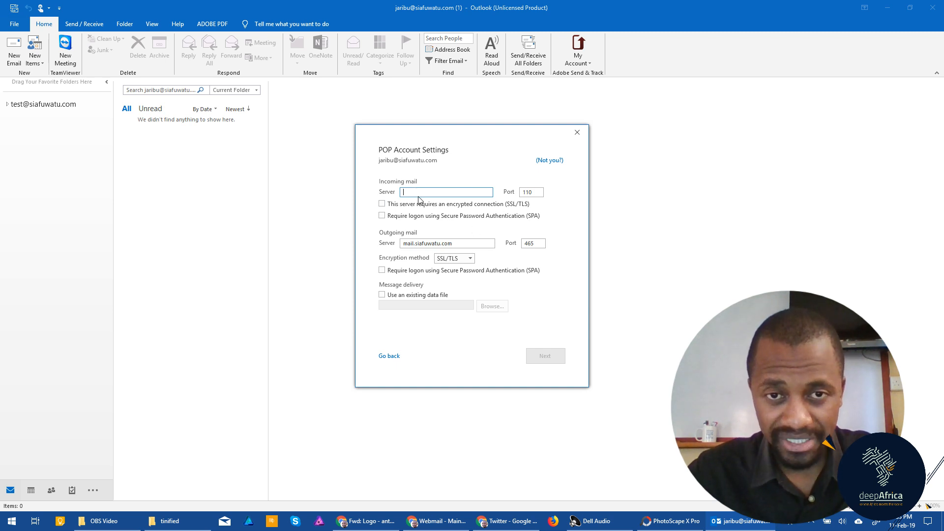
Step: Set the incoming server name to mail.siafuwatu.com, copied from the outgoing server field
{"action": "type", "text": "mail."}
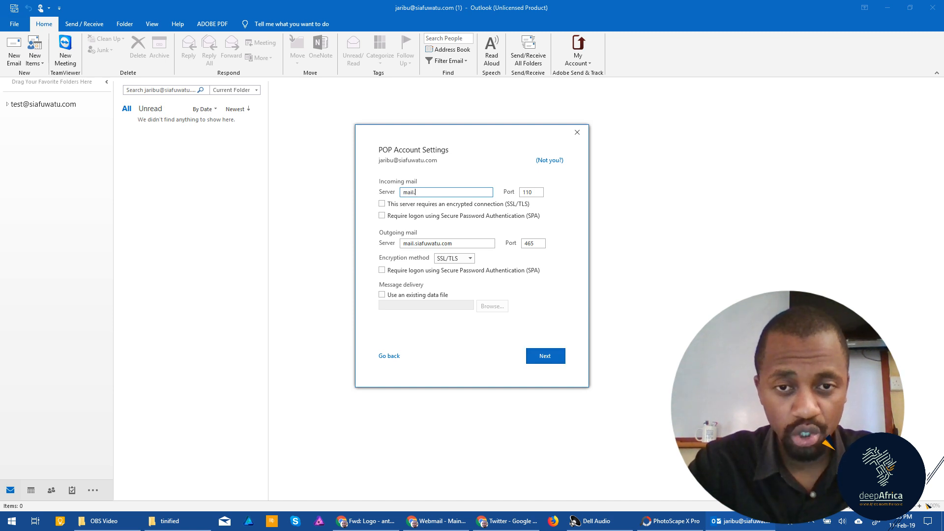
{"action": "left_click", "coordinate": [458, 244]}
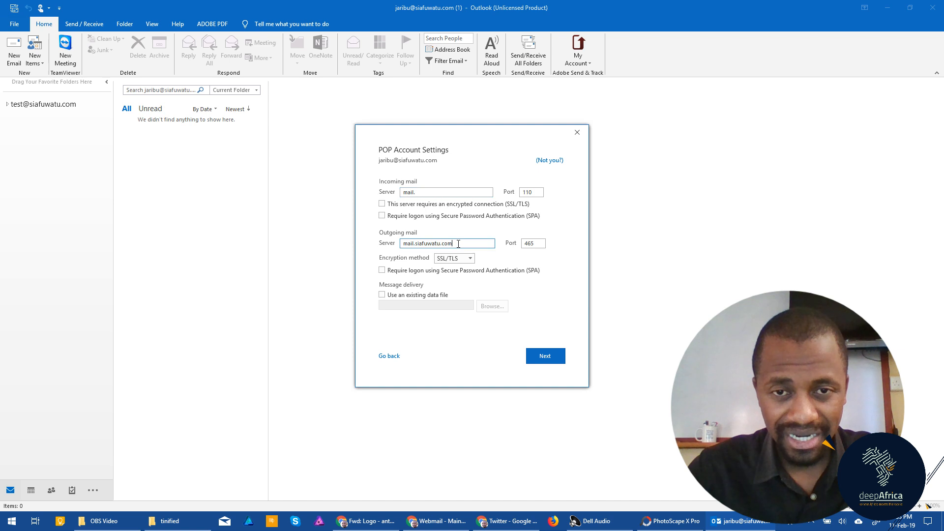
{"action": "left_click_drag", "start_coordinate": [456, 244], "coordinate": [391, 246]}
{"action": "key", "text": "ctrl+c"}
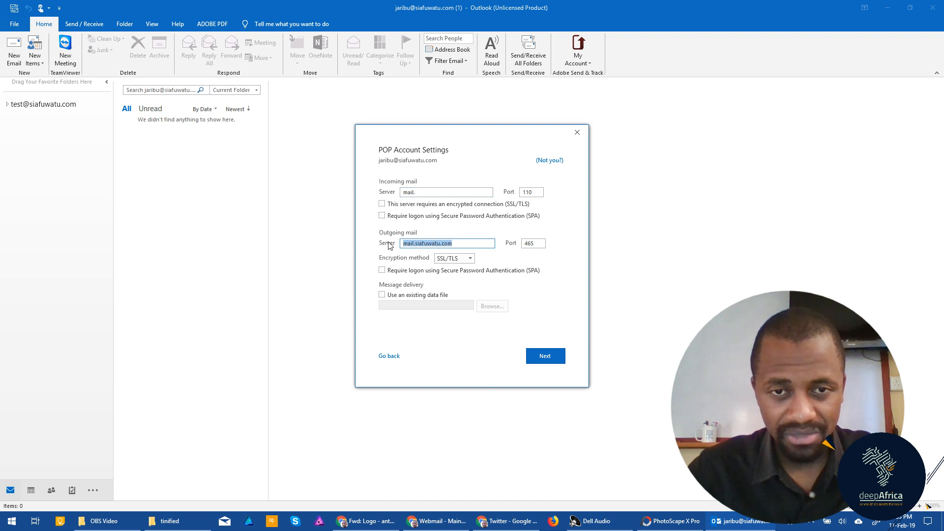
{"action": "left_click", "coordinate": [420, 192]}
{"action": "key", "text": "ctrl+a"}
{"action": "key", "text": "ctrl+v"}
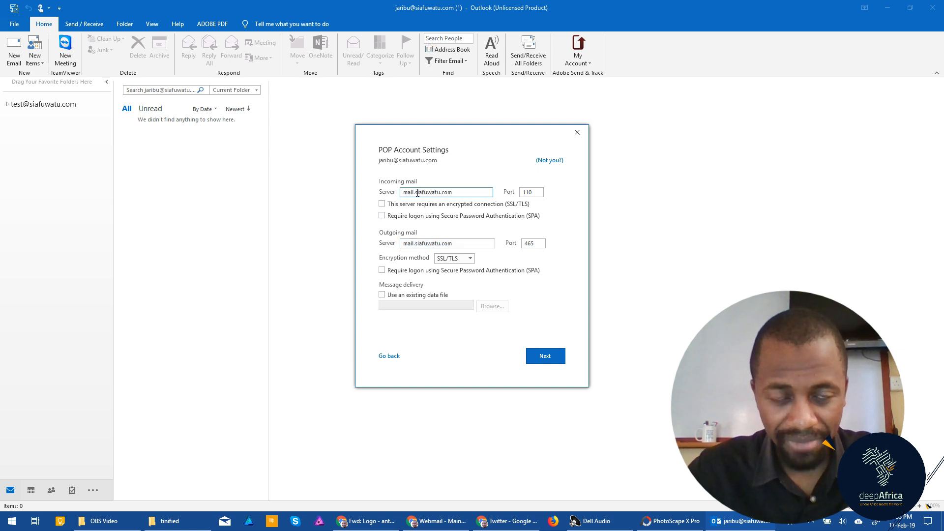
Step: Change the incoming port from 110 to 995 and require SSL/TLS encryption and SPA logon
{"action": "left_click", "coordinate": [532, 192]}
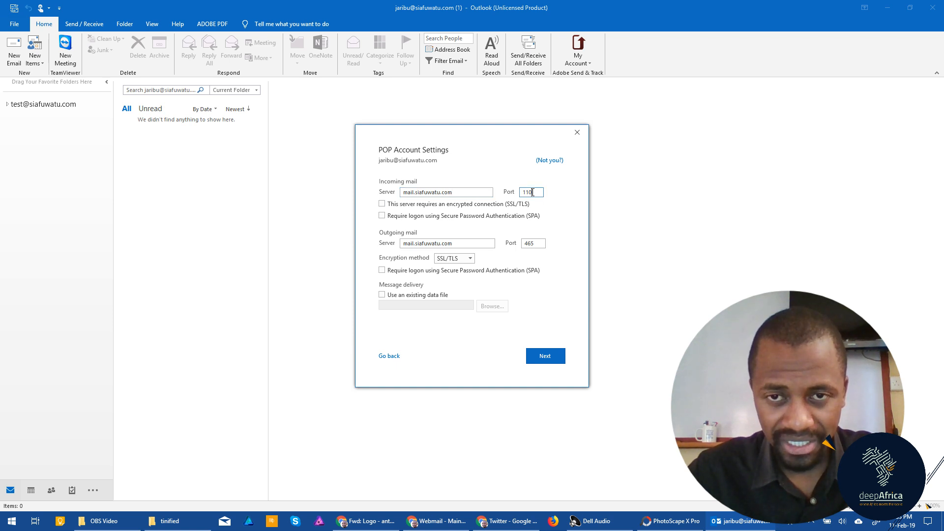
{"action": "double_click", "coordinate": [531, 192]}
{"action": "type", "text": "995"}
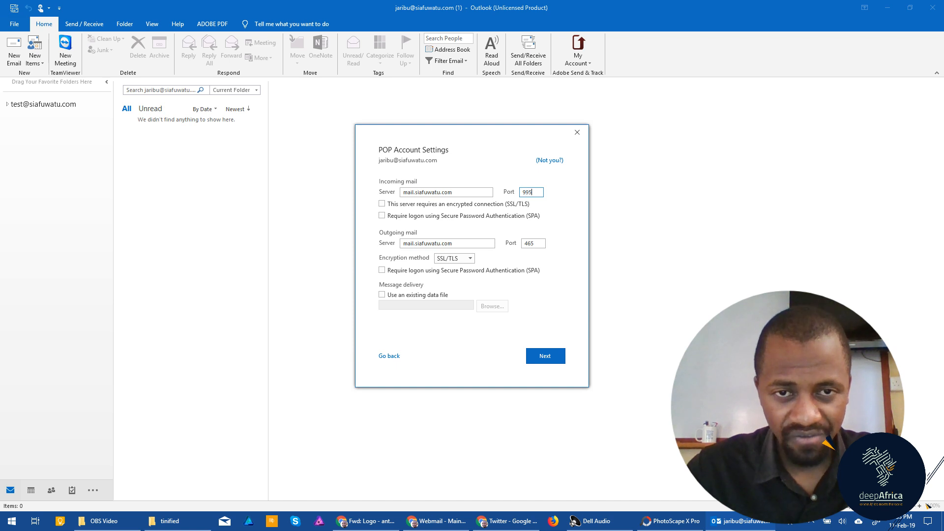
{"action": "left_click", "coordinate": [383, 205]}
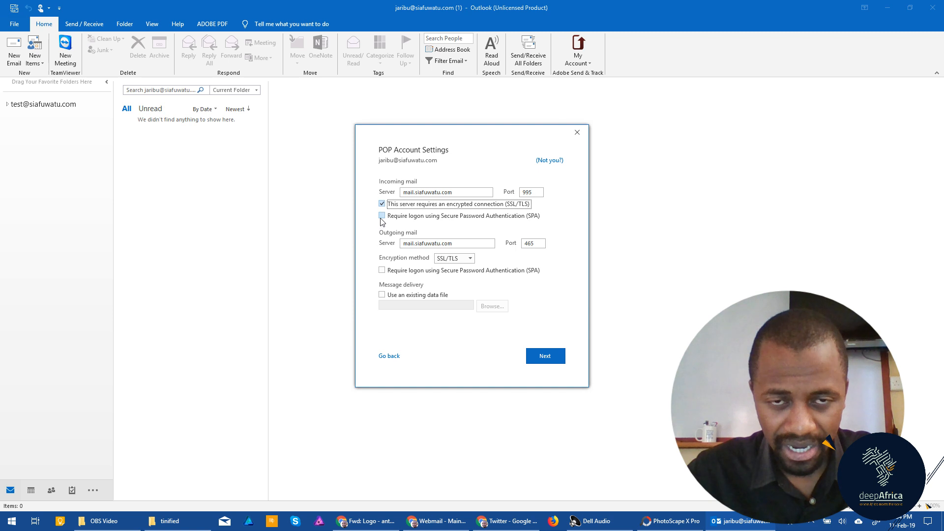
{"action": "left_click", "coordinate": [383, 216]}
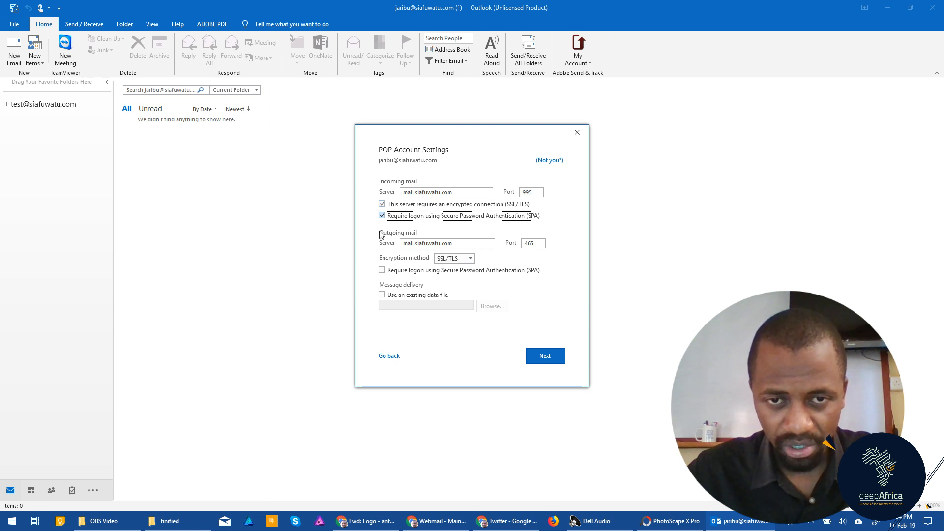
{"action": "left_click", "coordinate": [408, 244]}
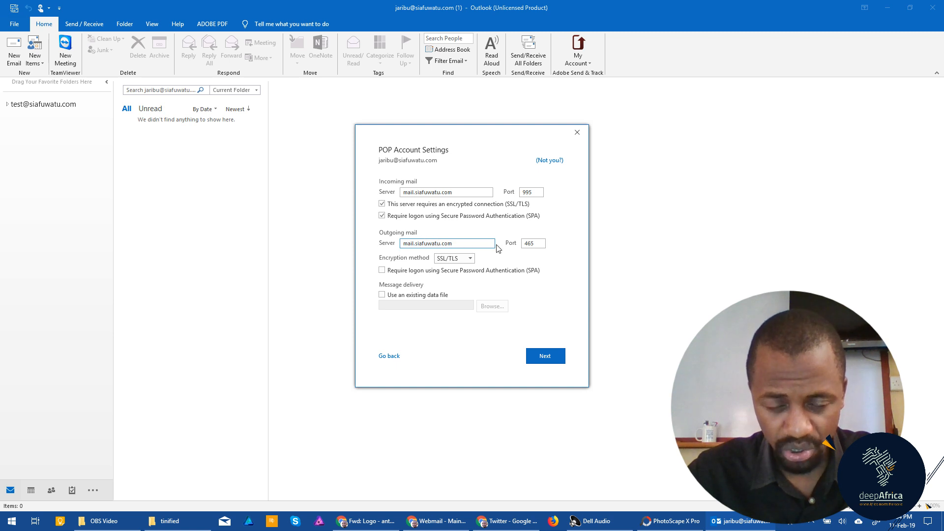
{"action": "left_click", "coordinate": [540, 244]}
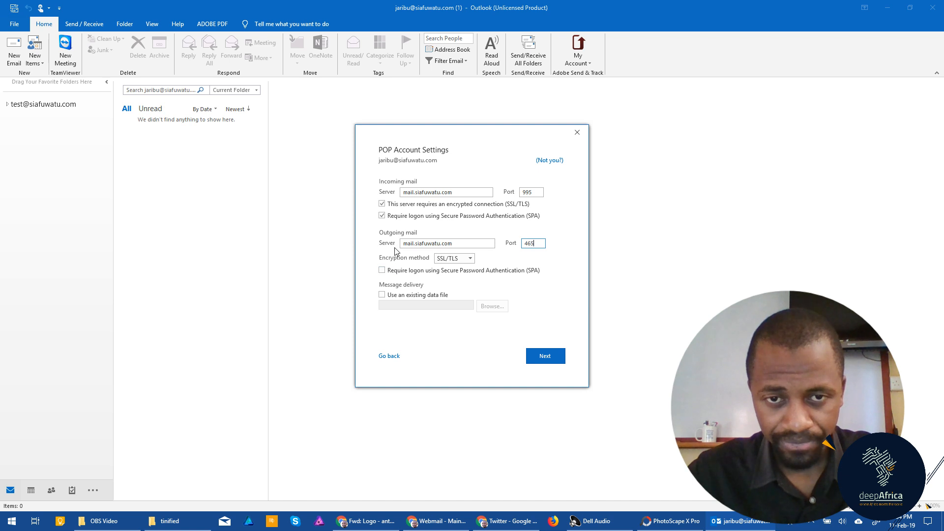
Step: Keep SSL/TLS for outgoing mail, require outgoing SPA logon, and proceed to Next
{"action": "left_click", "coordinate": [470, 259]}
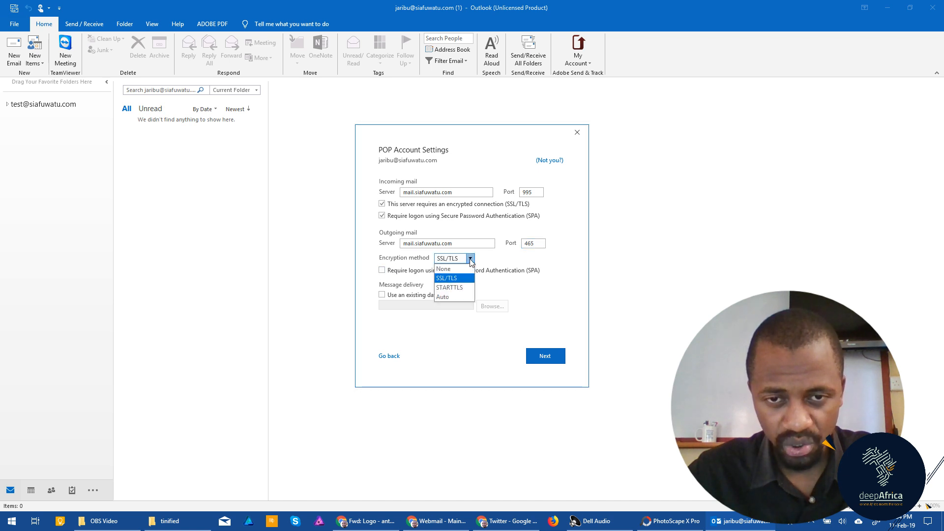
{"action": "left_click", "coordinate": [471, 259]}
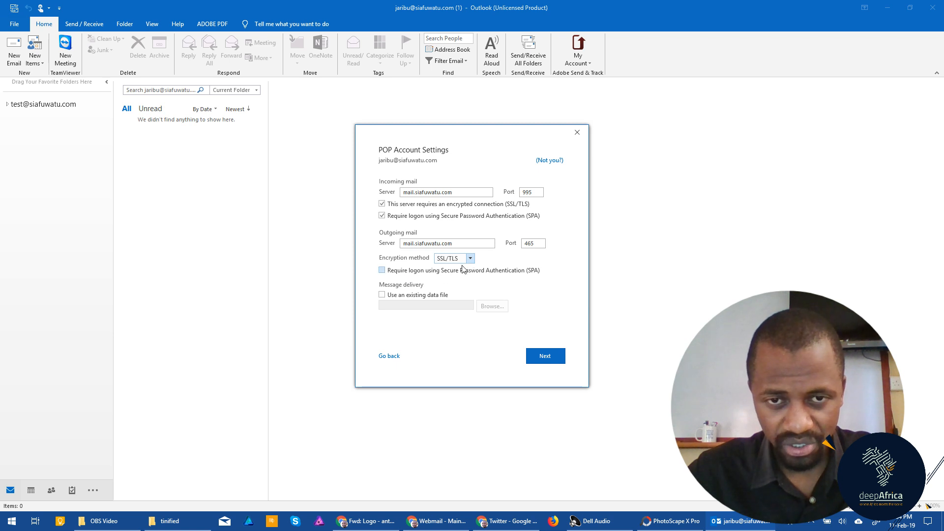
{"action": "left_click", "coordinate": [383, 270]}
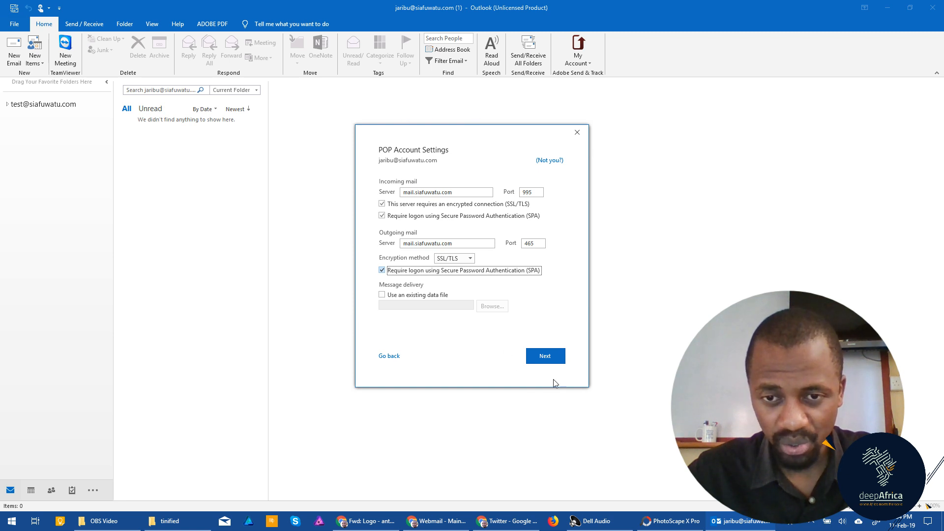
{"action": "left_click", "coordinate": [544, 358]}
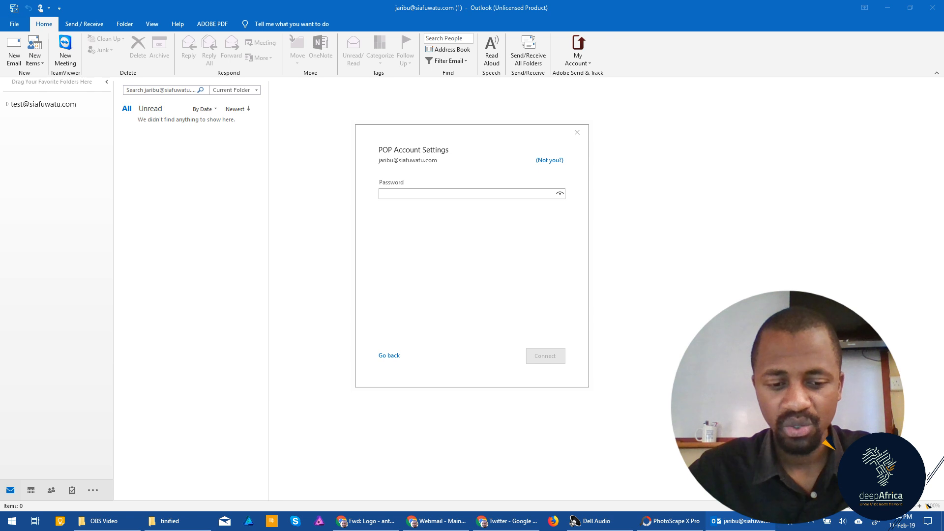
Step: Paste the account password and connect to add the POP account
{"action": "left_click", "coordinate": [423, 194]}
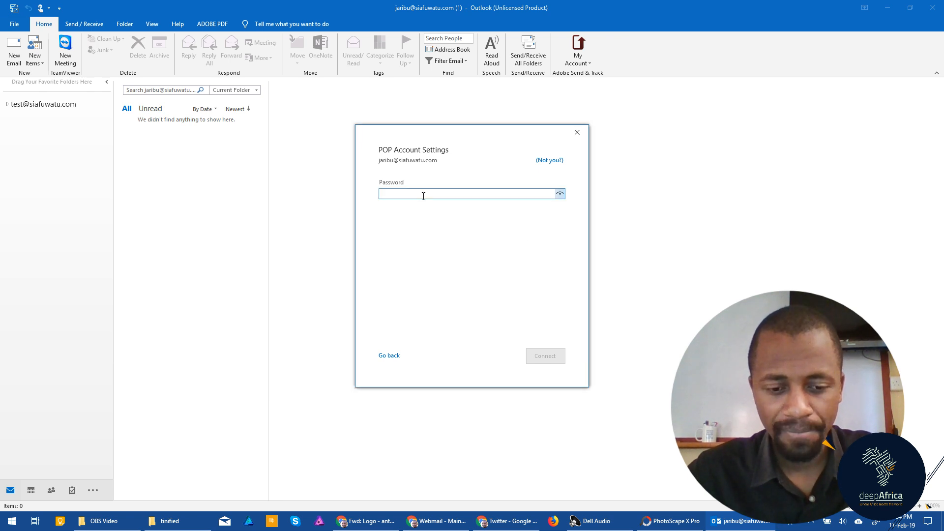
{"action": "key", "text": "ctrl+v"}
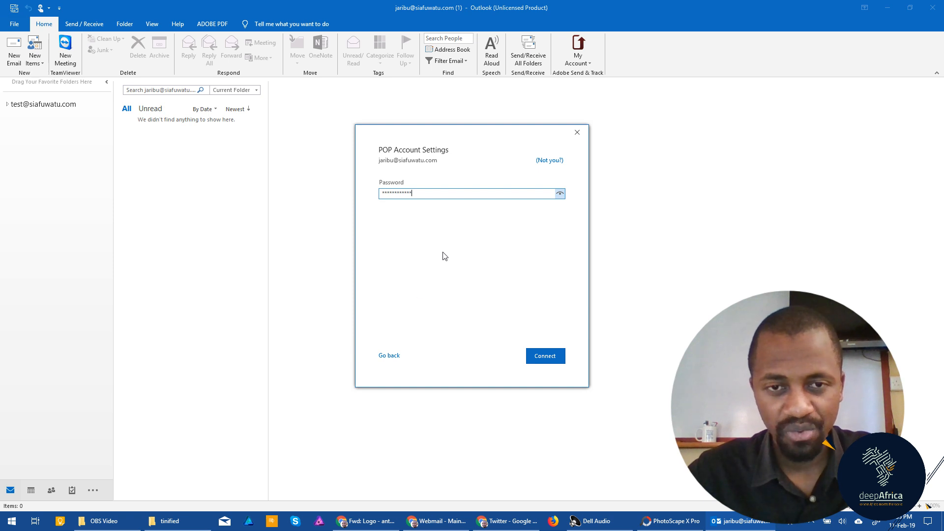
{"action": "left_click", "coordinate": [541, 361]}
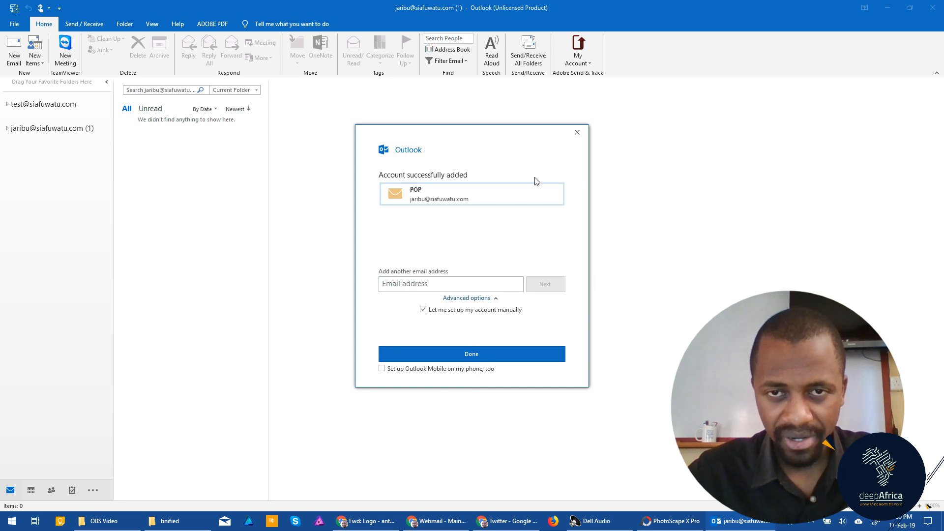
Step: Close the Account successfully added window
{"action": "left_click", "coordinate": [577, 133]}
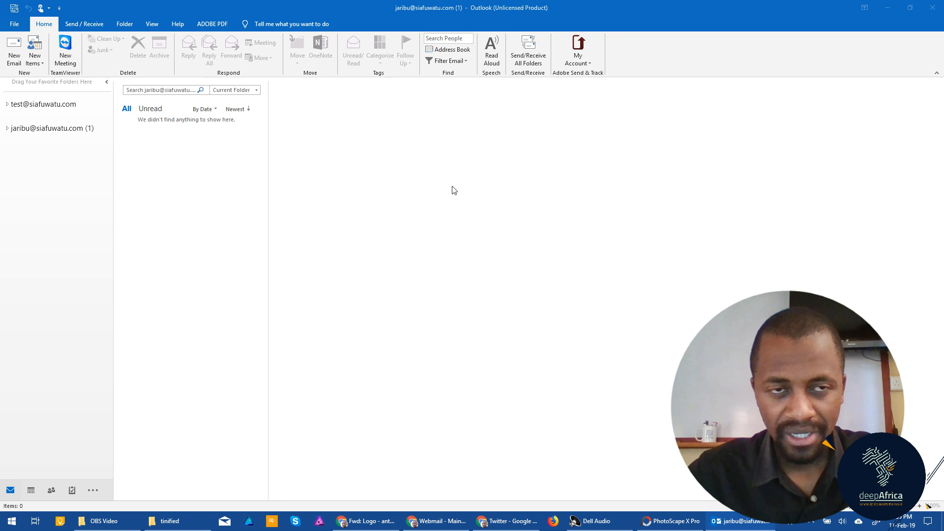